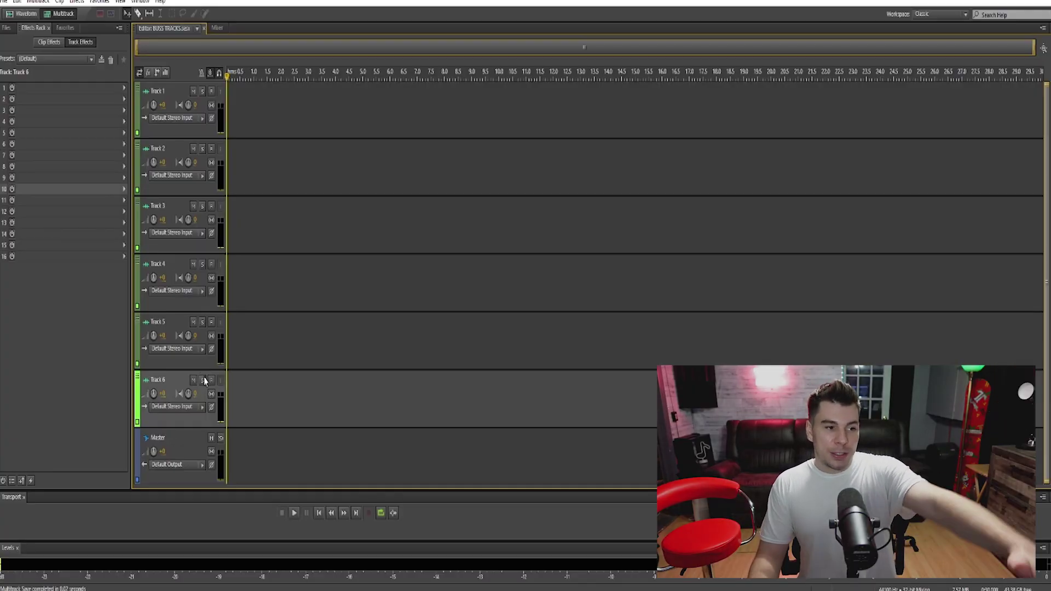
Select Track 2 and bring up its Effects Rack preset list.
click(169, 107)
click(171, 179)
click(171, 237)
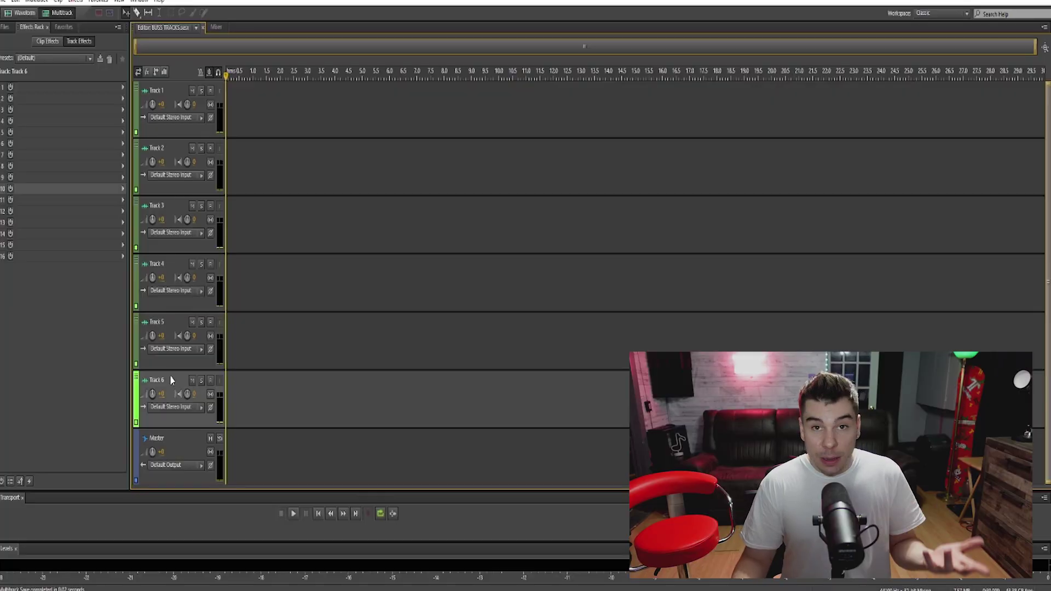
click(263, 164)
click(55, 58)
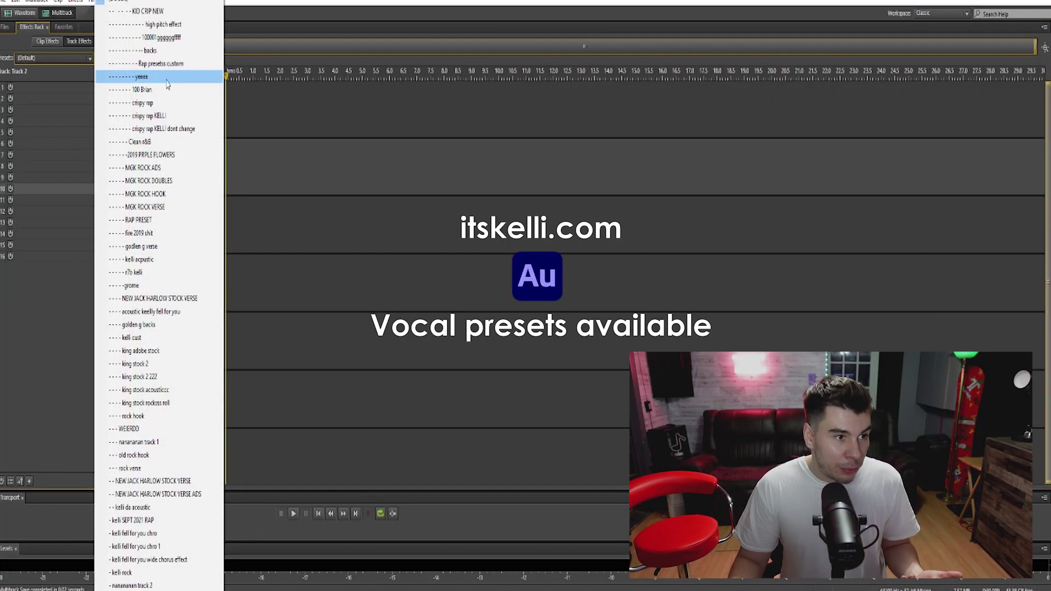
Load the 'crispy rap KELLI' preset into Track 2's Effects Rack.
click(158, 118)
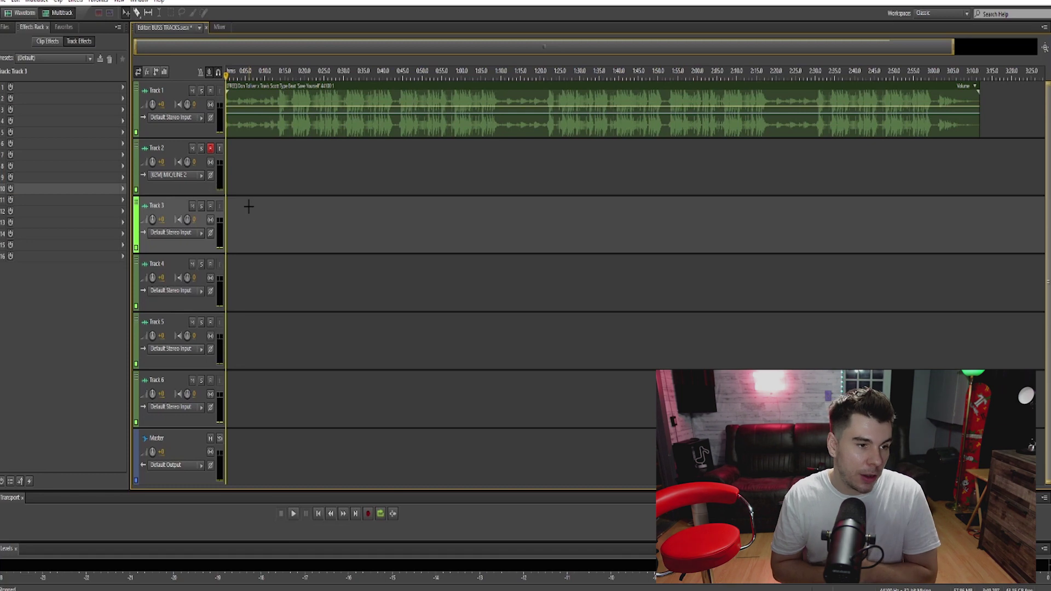
Add a stereo bus, place Bus A under Track 1, and enlarge Track 2.
right_click(263, 205)
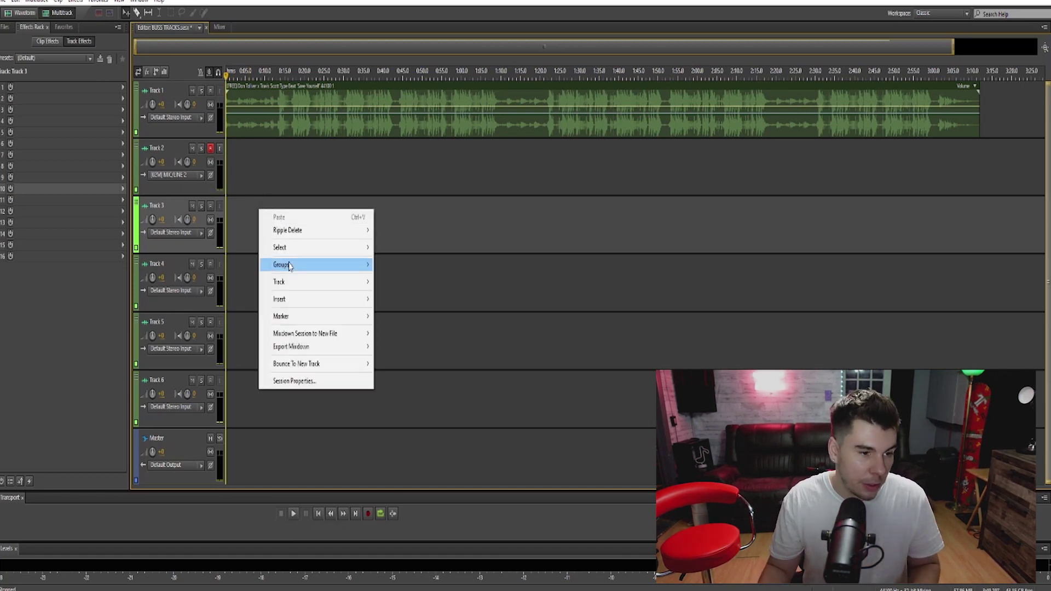
mouse_move(305, 283)
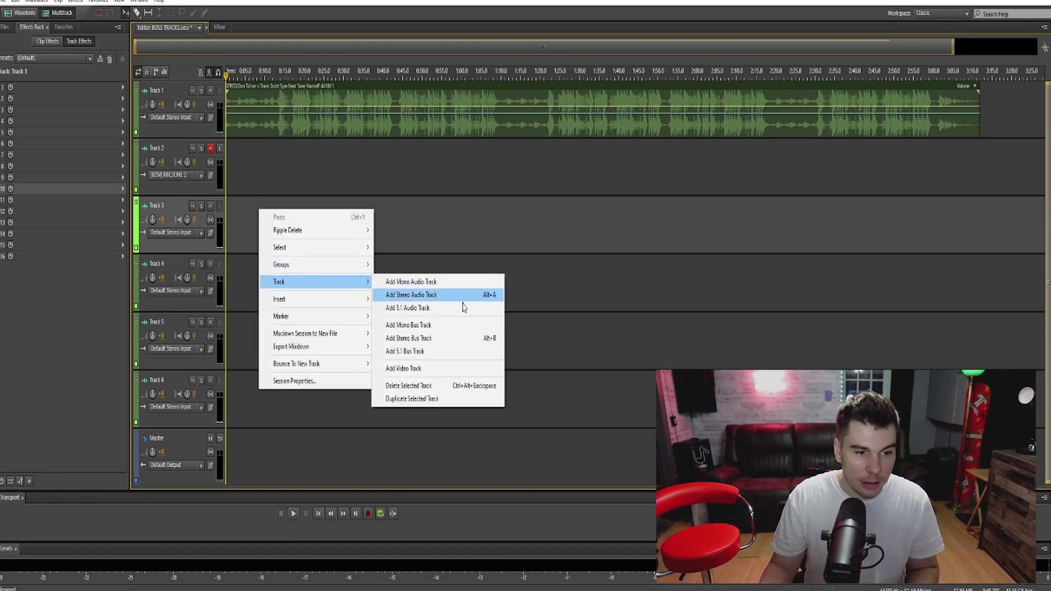
click(419, 339)
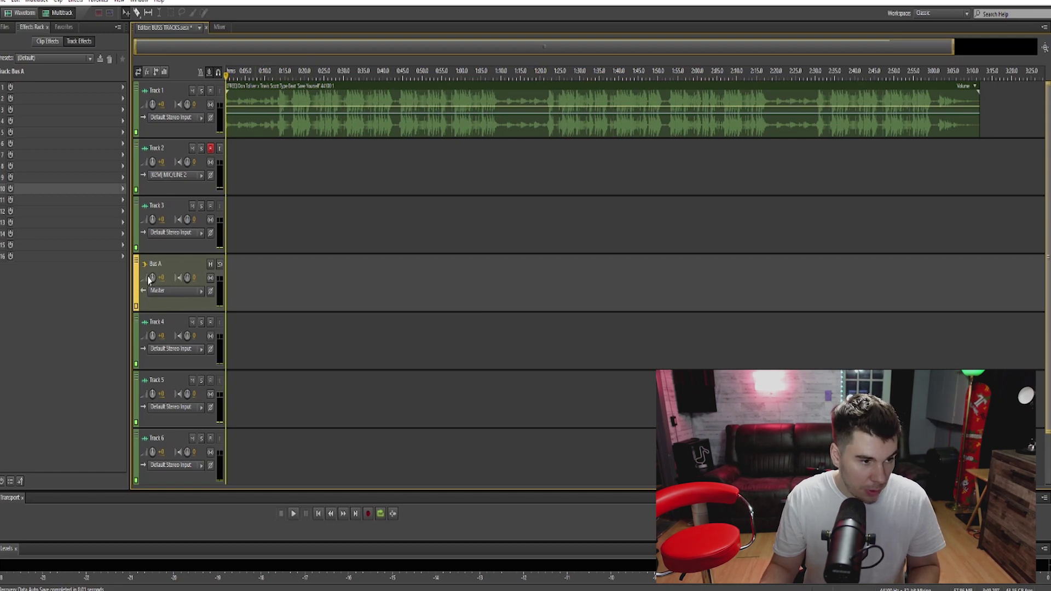
drag(143, 254, 147, 153)
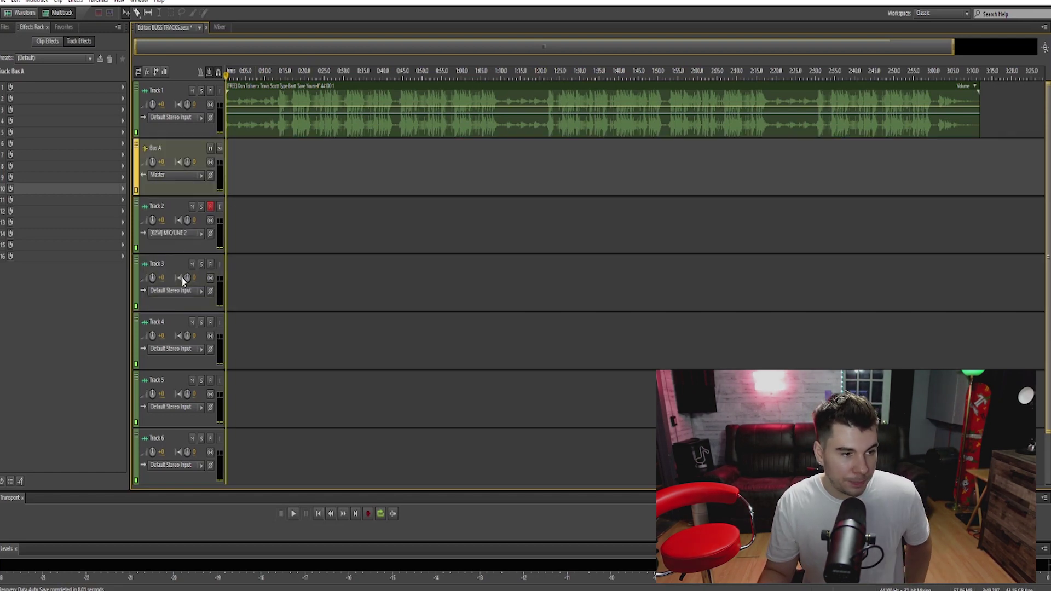
drag(175, 253, 188, 305)
Route the outputs of Tracks 2 and 3 to Bus A.
click(183, 251)
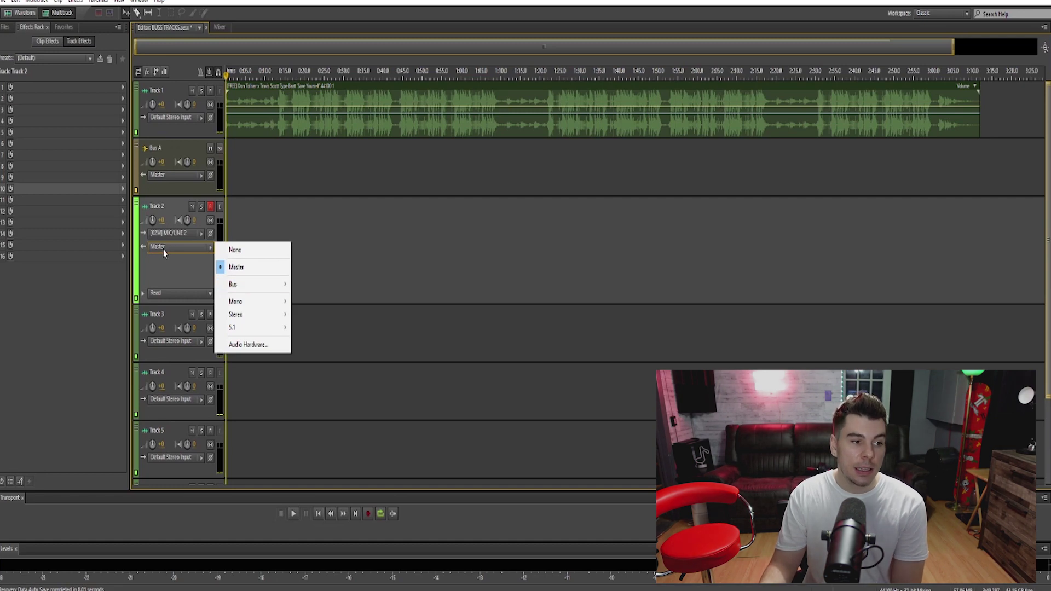
mouse_move(257, 285)
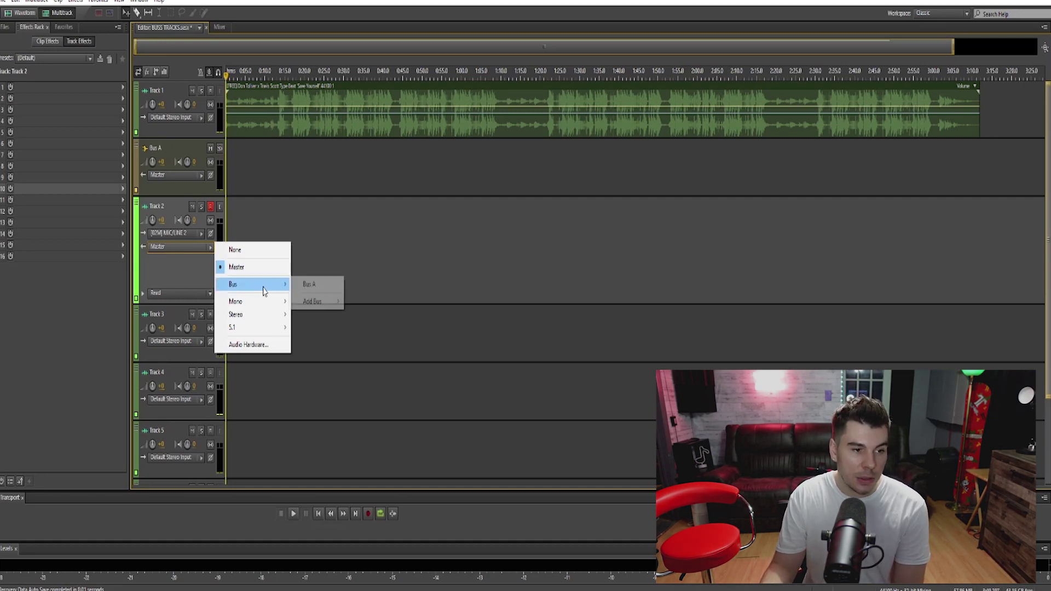
click(321, 285)
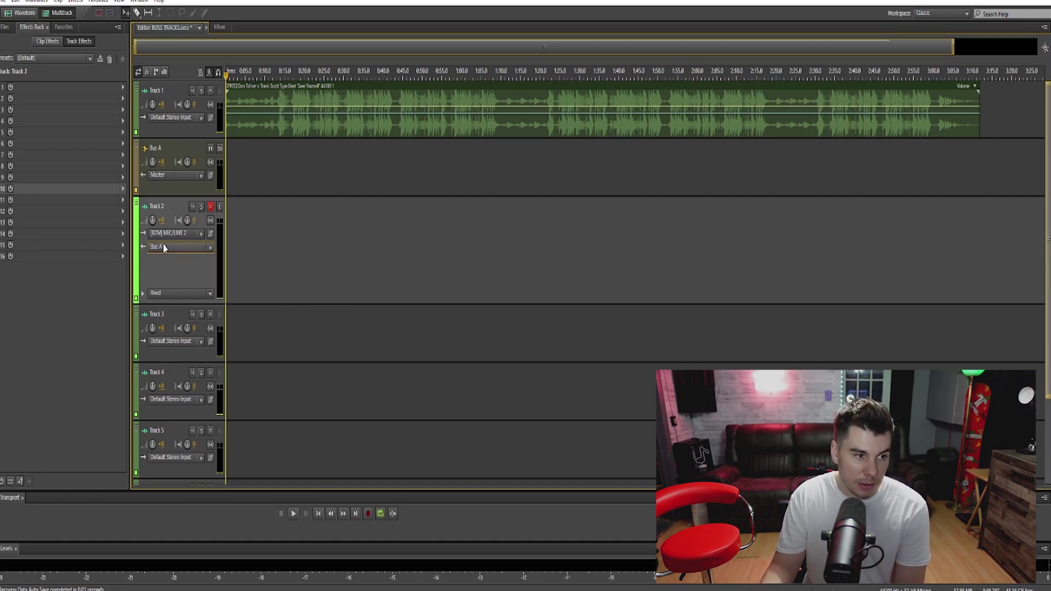
drag(182, 361, 182, 397)
click(189, 355)
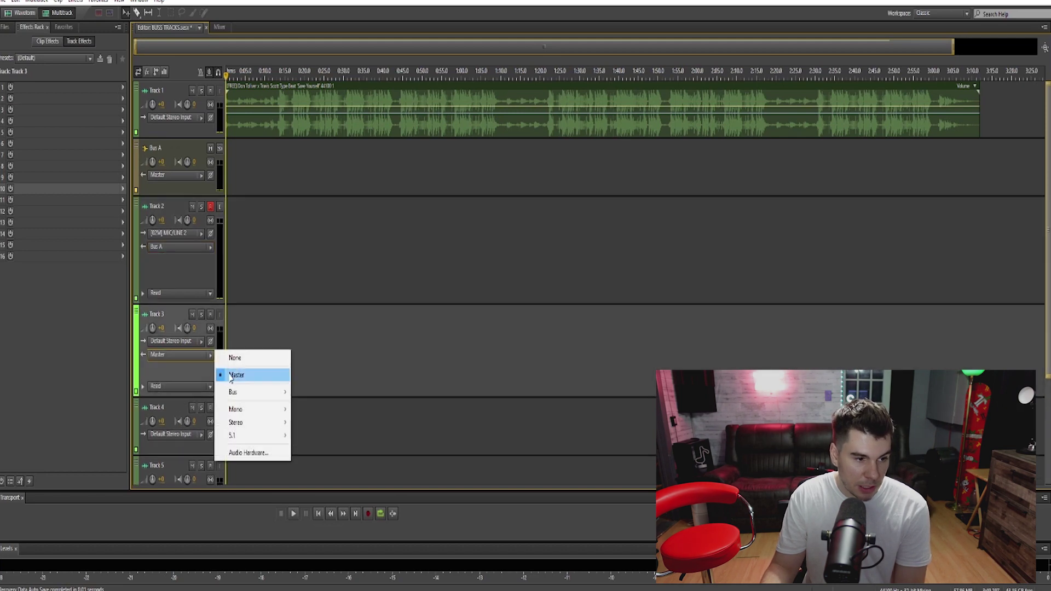
mouse_move(232, 394)
click(319, 392)
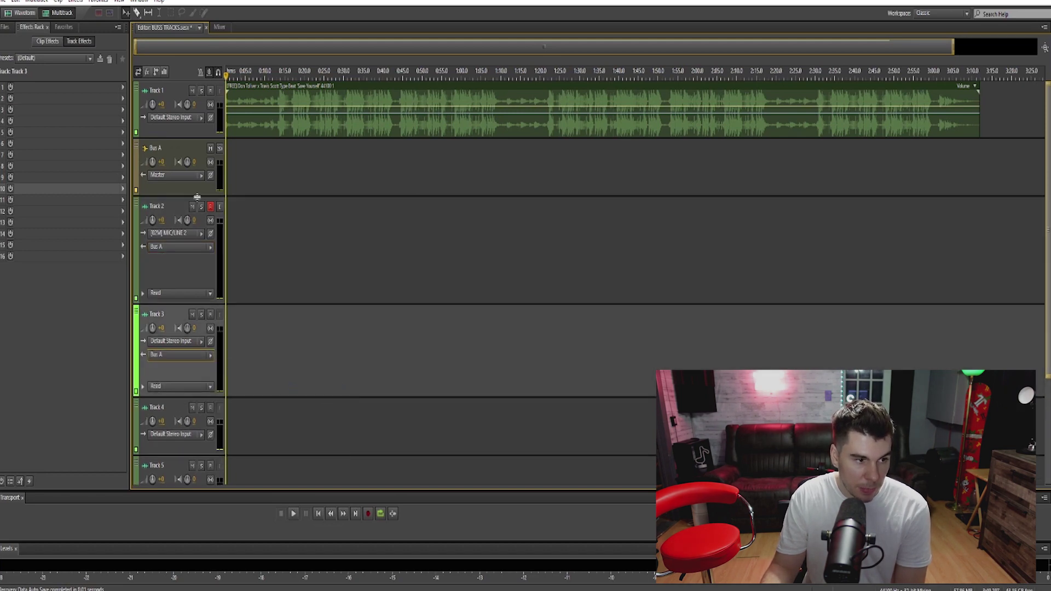
Select the Master track, then the Bus A track.
scroll(589, 282, down, 3)
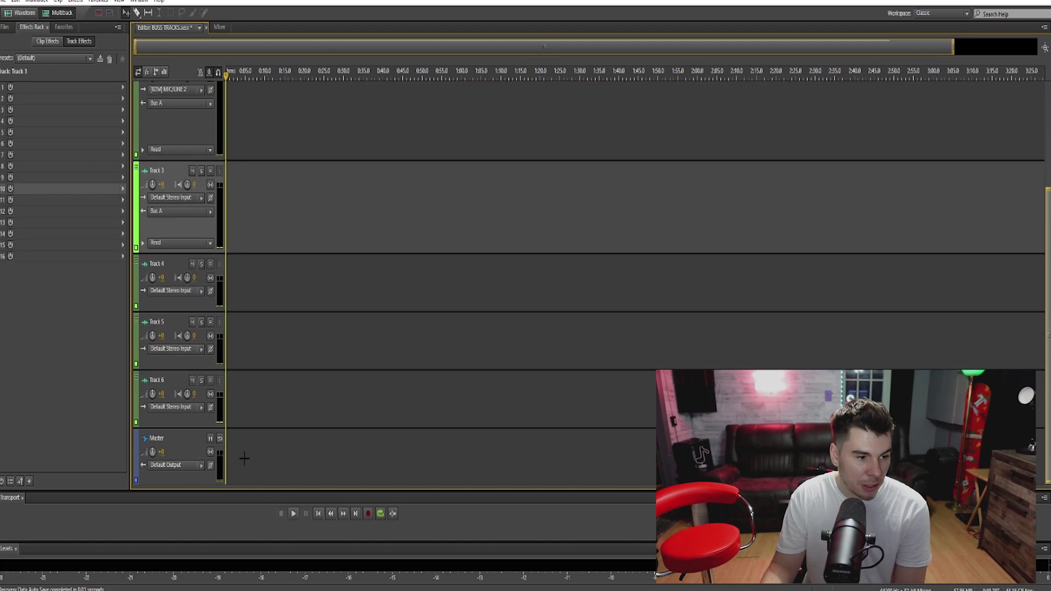
click(311, 457)
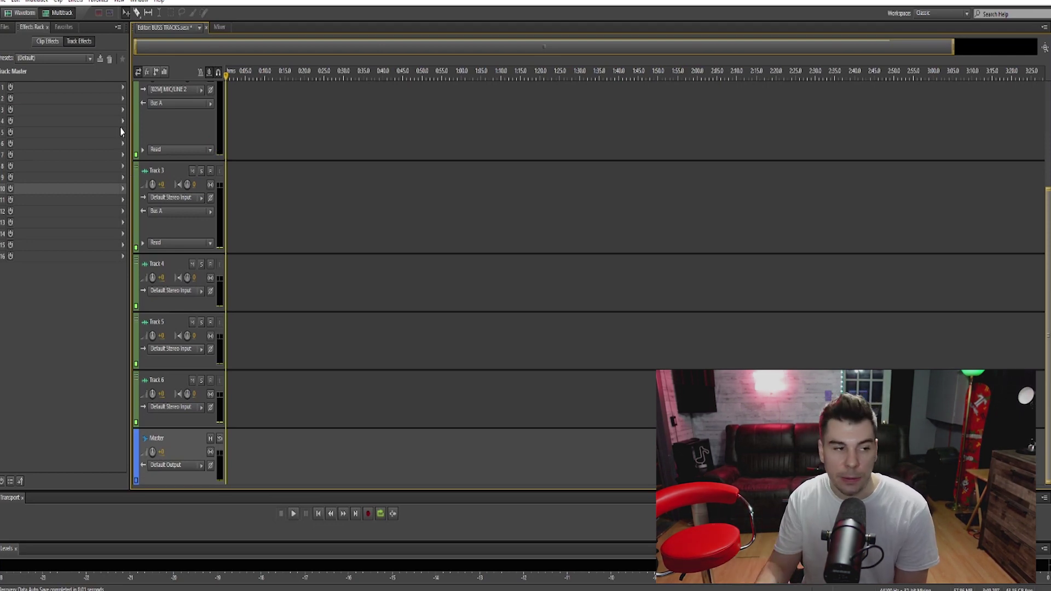
scroll(237, 164, up, 3)
click(167, 187)
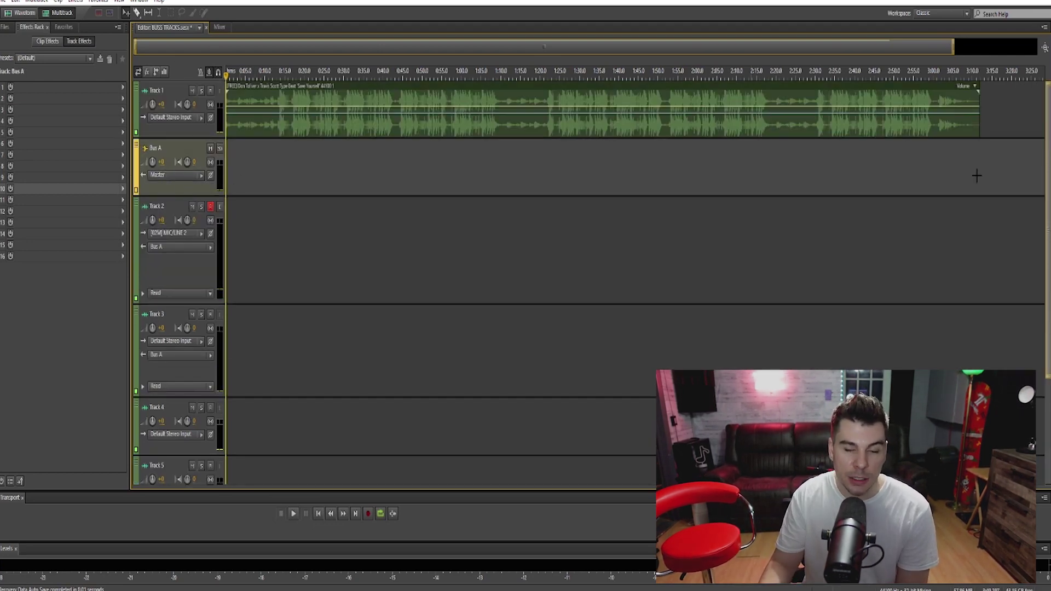
scroll(976, 171, down, 3)
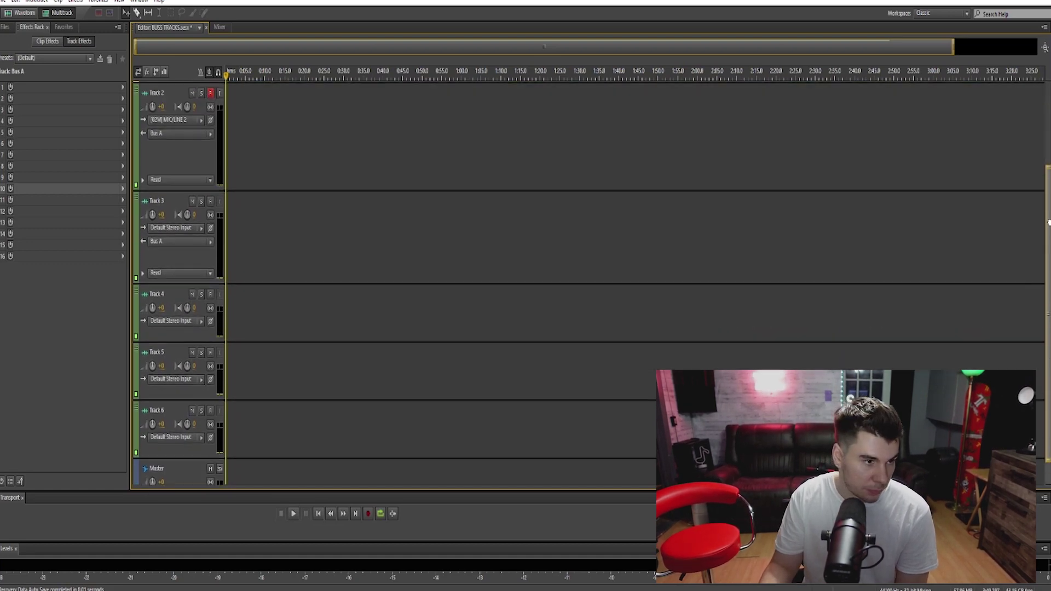
scroll(262, 321, up, 2)
Enlarge Tracks 4 and 5 and send both outputs to Bus A.
drag(182, 407, 182, 452)
click(181, 400)
mouse_move(251, 438)
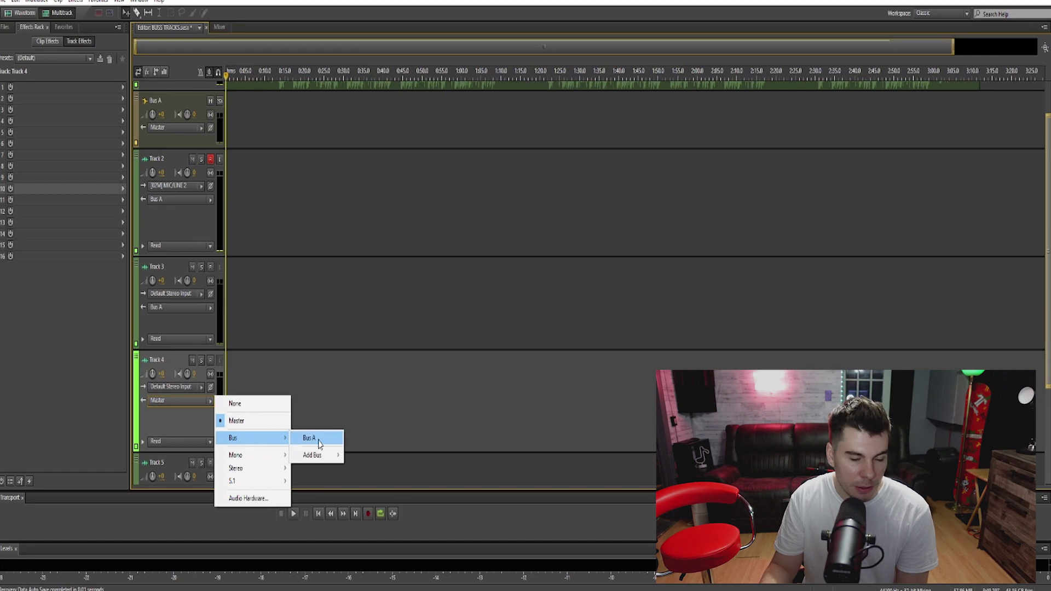
click(310, 439)
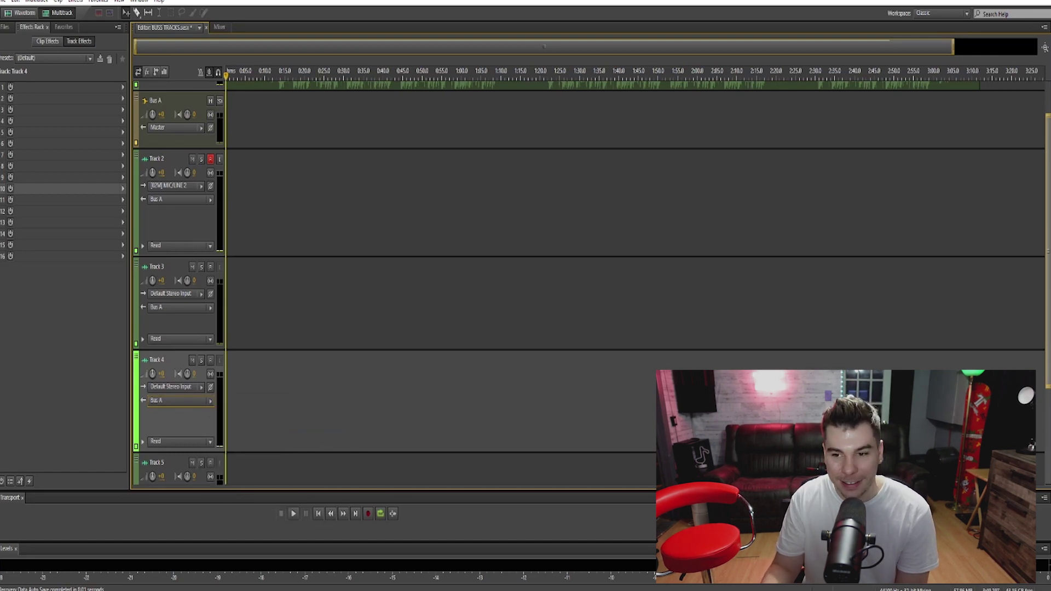
scroll(231, 401, down, 2)
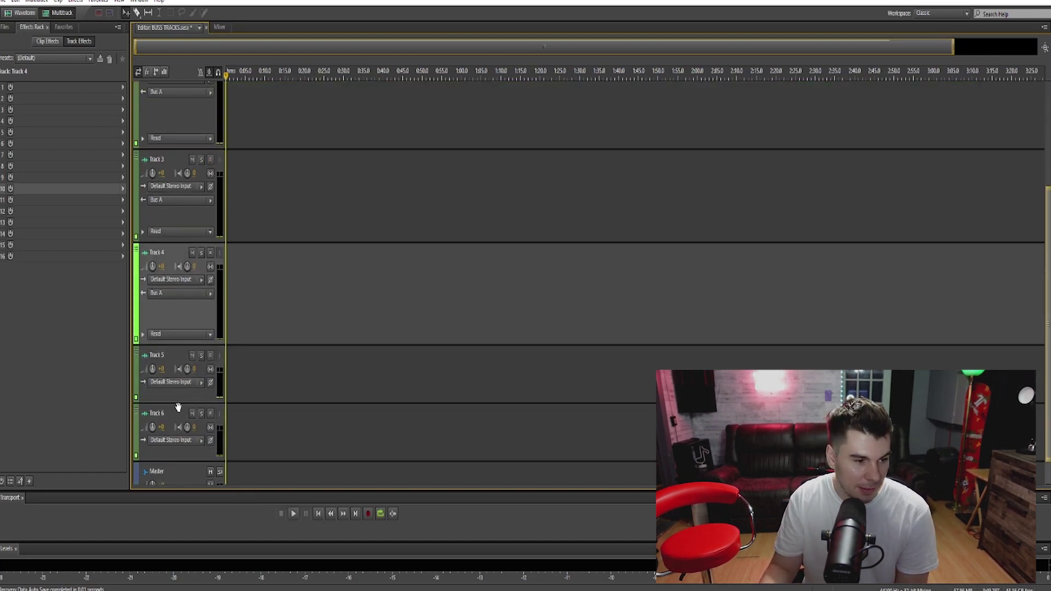
drag(174, 405, 176, 453)
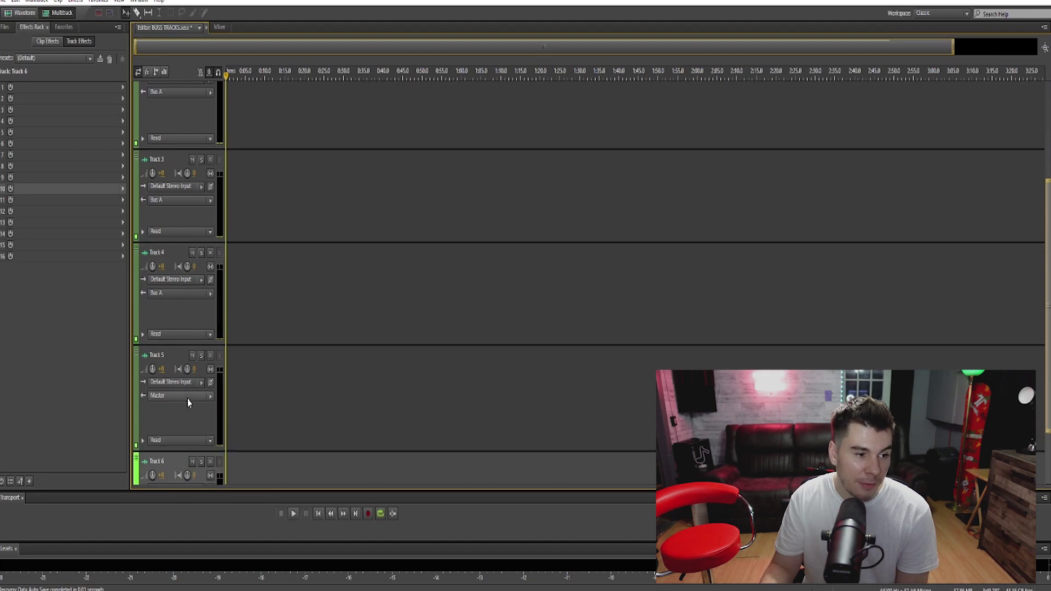
click(186, 398)
mouse_move(234, 433)
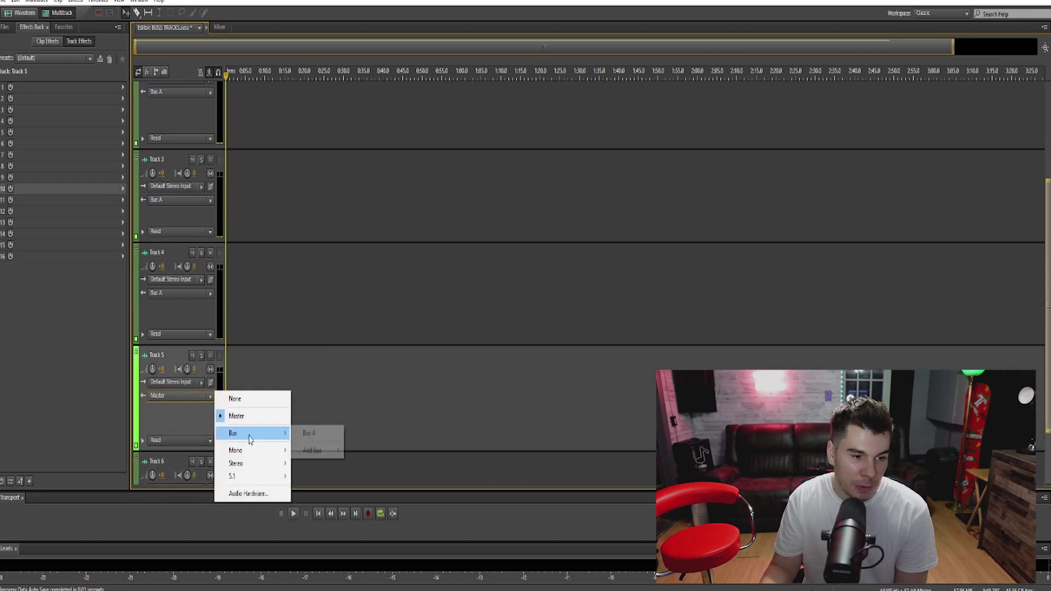
click(310, 434)
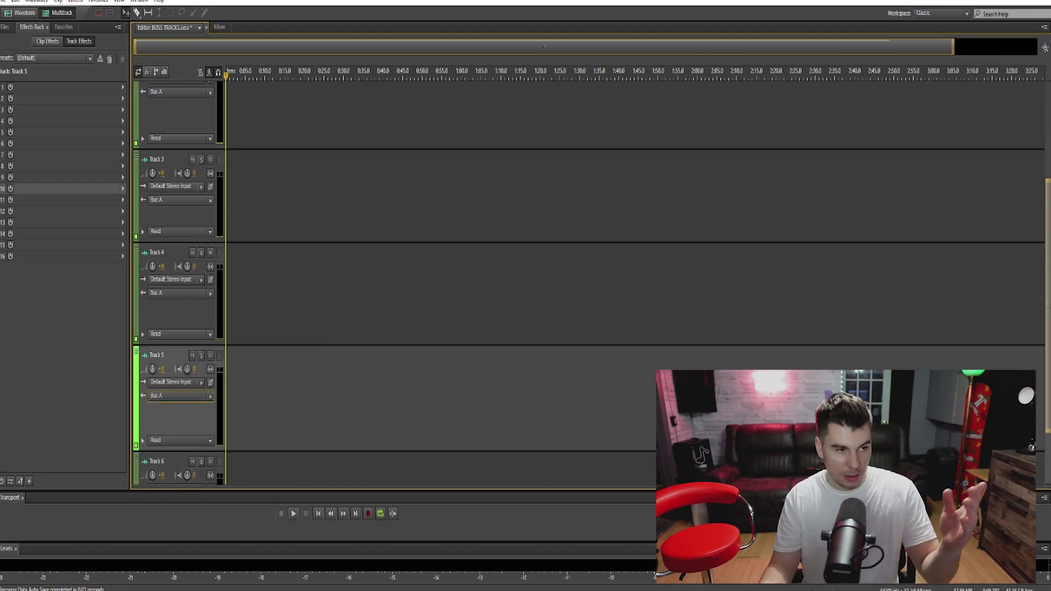
scroll(1049, 249, up, 5)
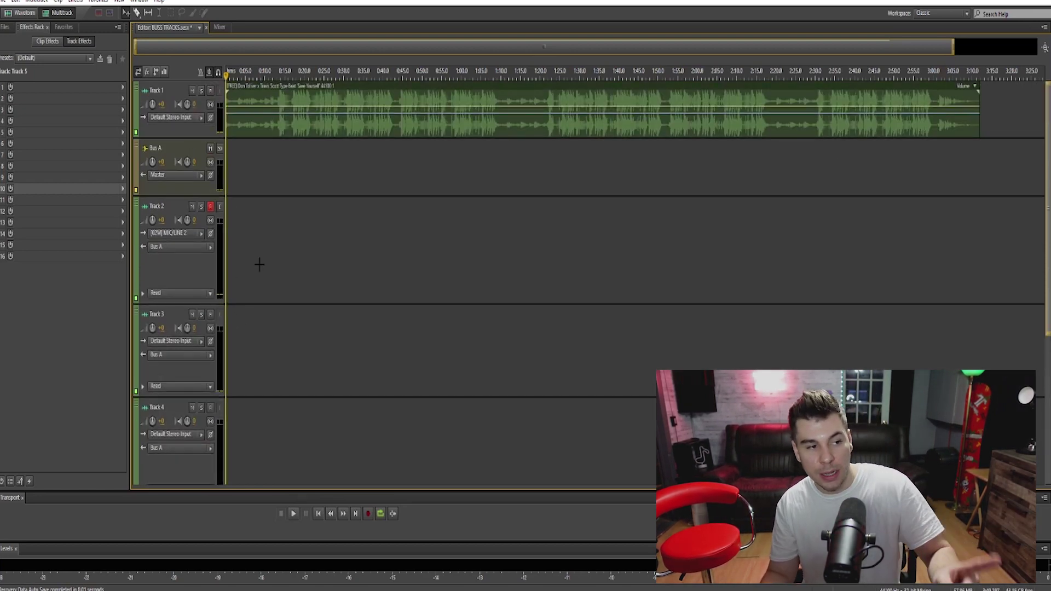
Load the 'crispy rap KELL! dont change' preset onto Bus A's Effects Rack.
click(265, 162)
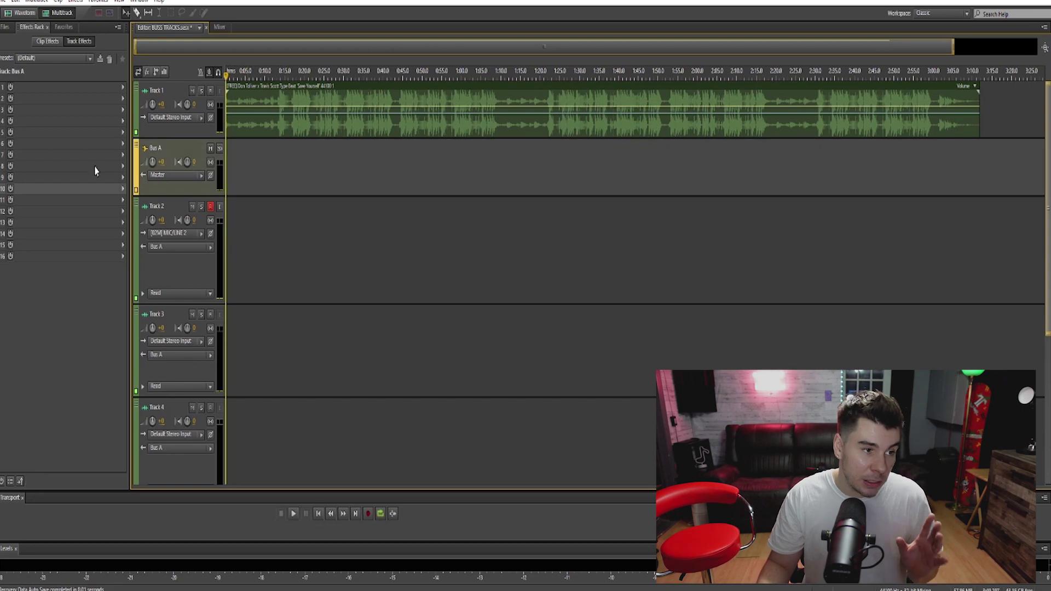
click(49, 61)
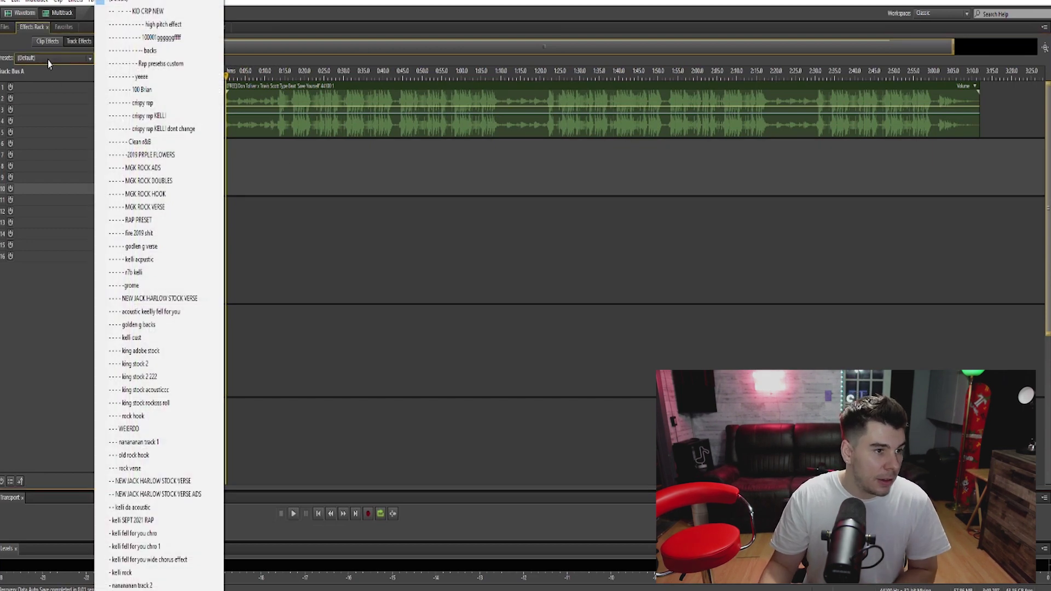
click(186, 128)
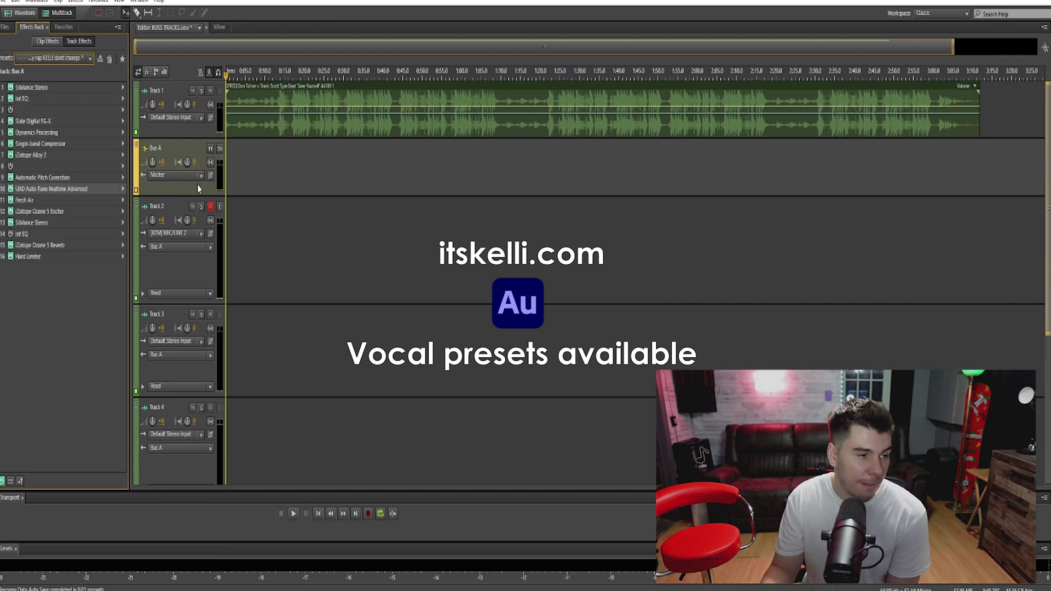
Bypass Bus A's UAD Auto-Tune in slot 10, then select the tracks to check them.
click(9, 188)
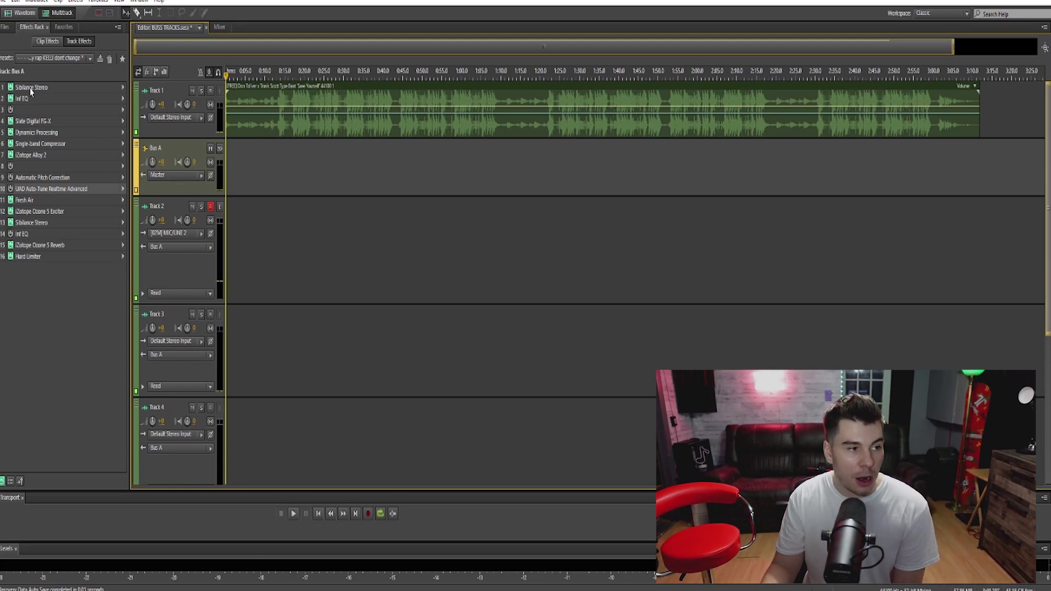
click(310, 230)
click(233, 344)
Switch between Bus A and Track 2 to compare their effects racks.
click(280, 444)
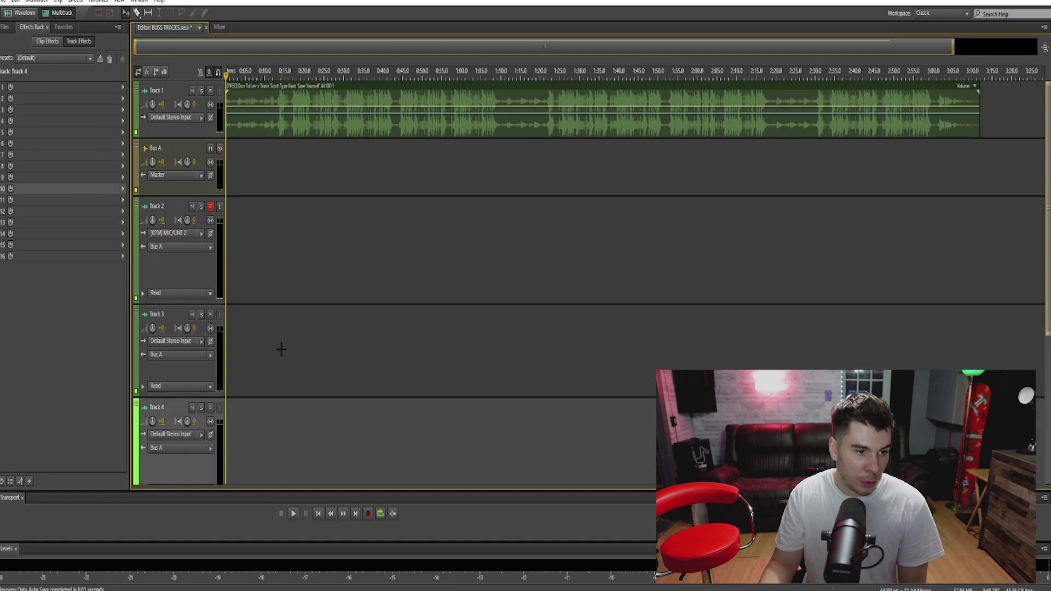
click(282, 348)
click(275, 286)
click(274, 168)
click(246, 243)
click(247, 181)
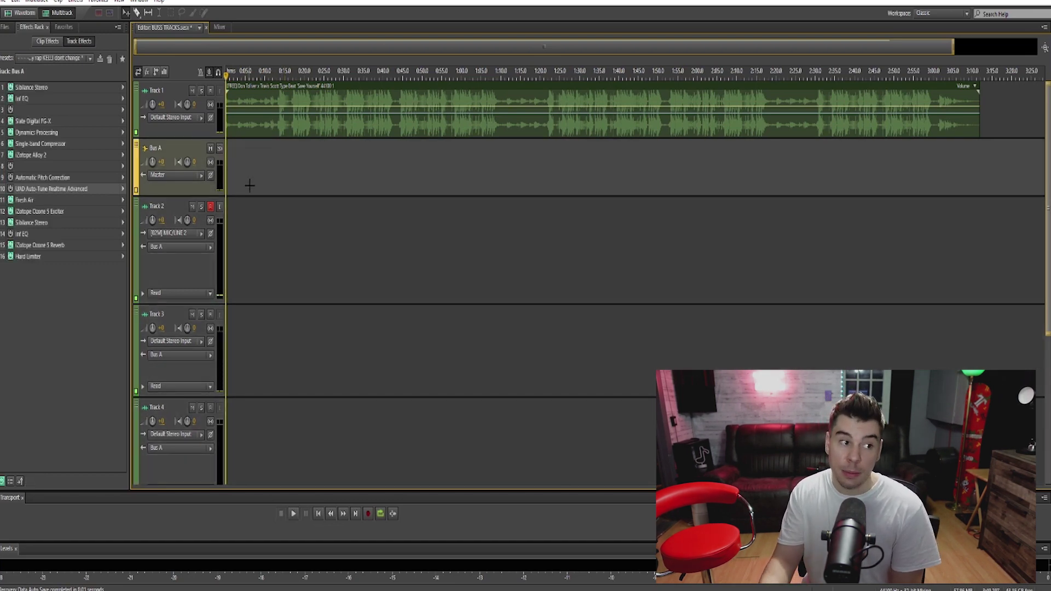
click(278, 257)
Compare the effects racks of Tracks 2, 3, 4 and Bus A.
click(252, 363)
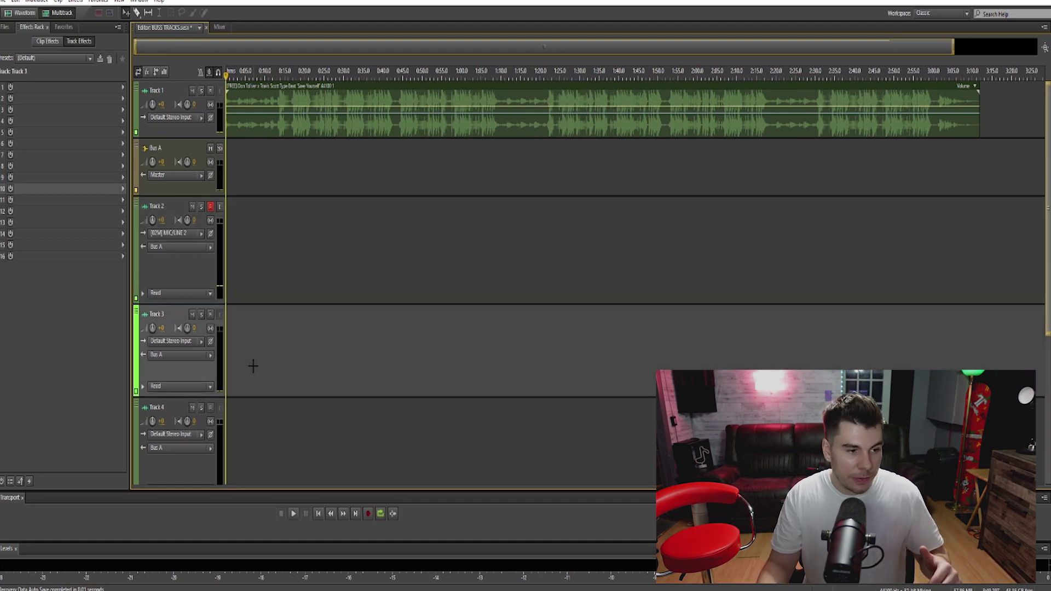
click(258, 445)
click(263, 252)
click(259, 350)
click(256, 442)
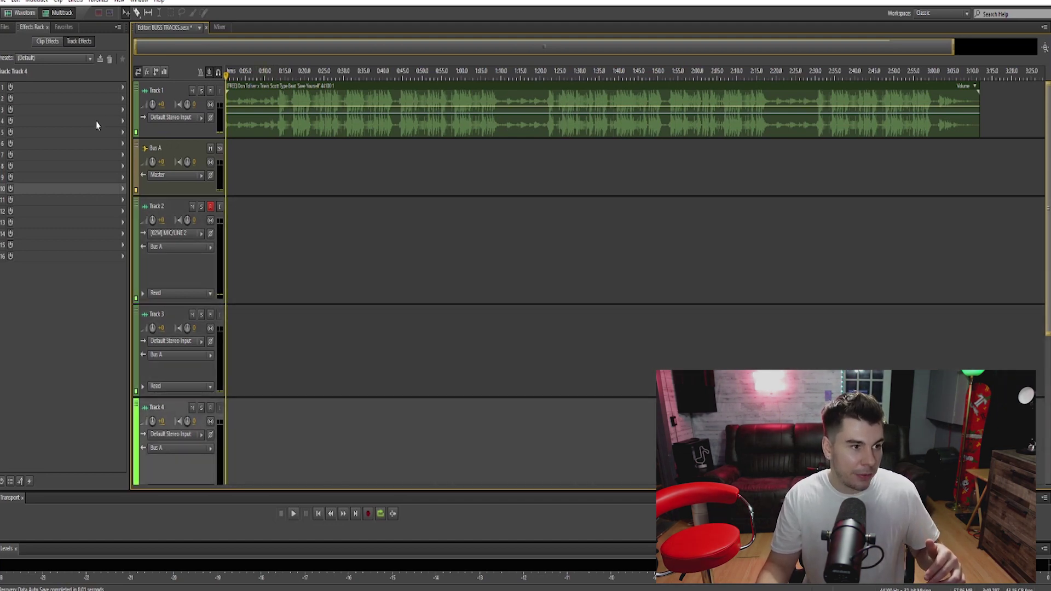
click(466, 312)
click(277, 433)
click(290, 188)
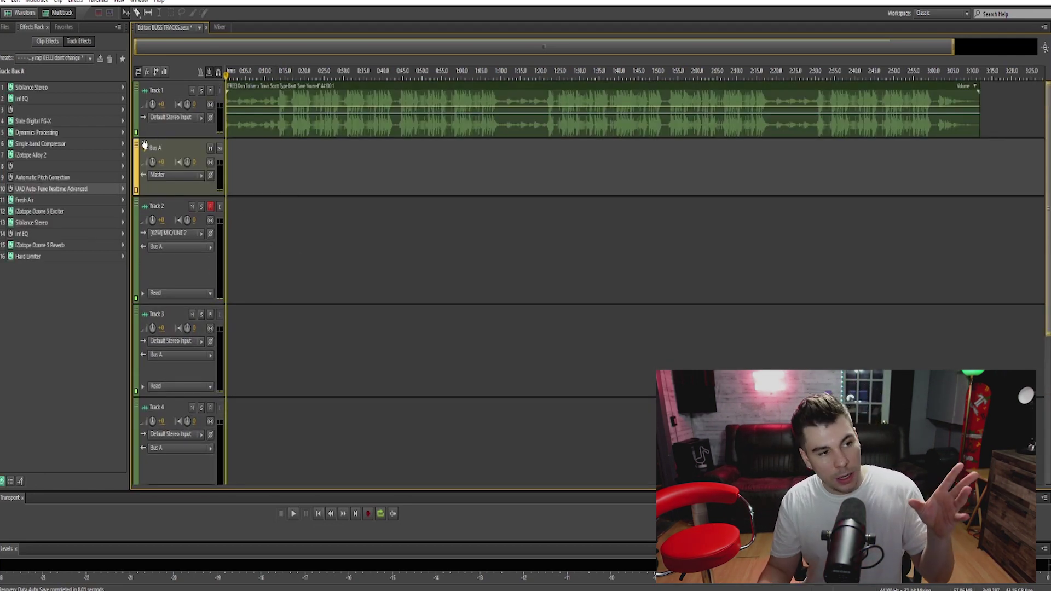
click(251, 241)
click(255, 332)
click(261, 421)
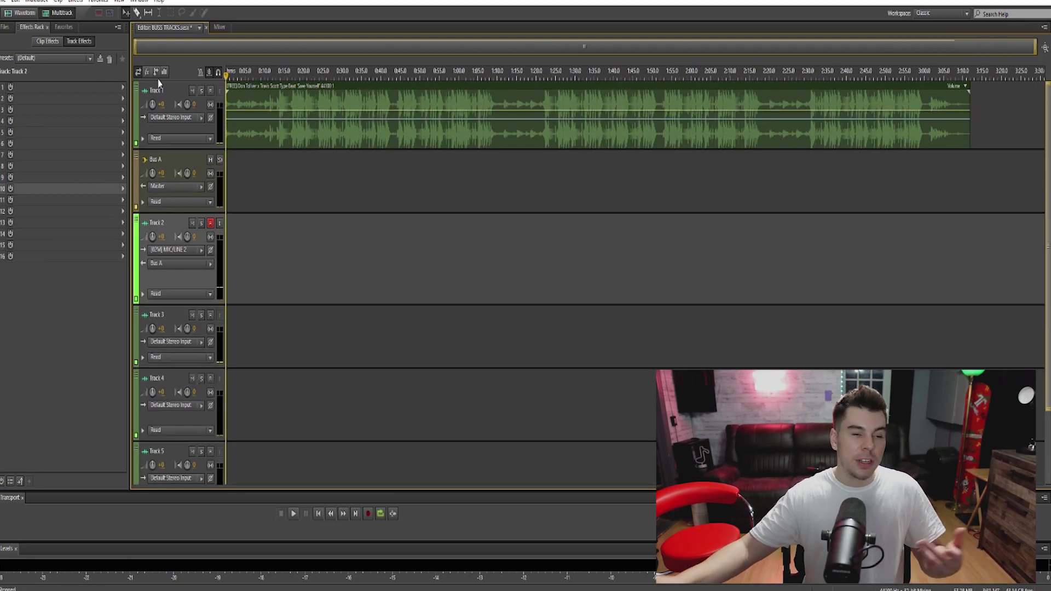
Save the session, set the playhead near 0:05, and recheck Bus A and Track 2.
key(ctrl+s)
click(253, 76)
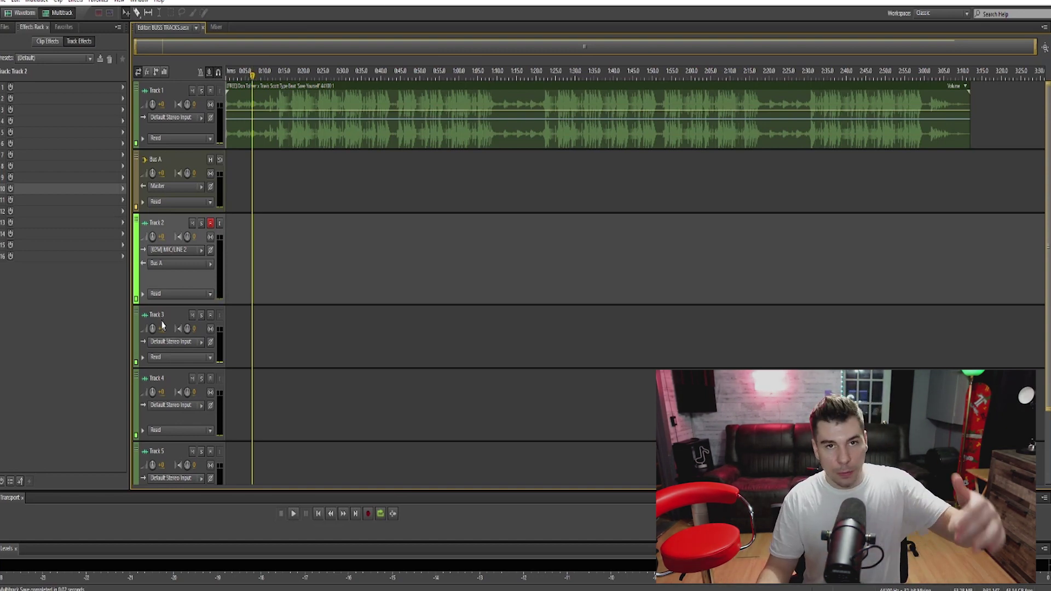
click(255, 180)
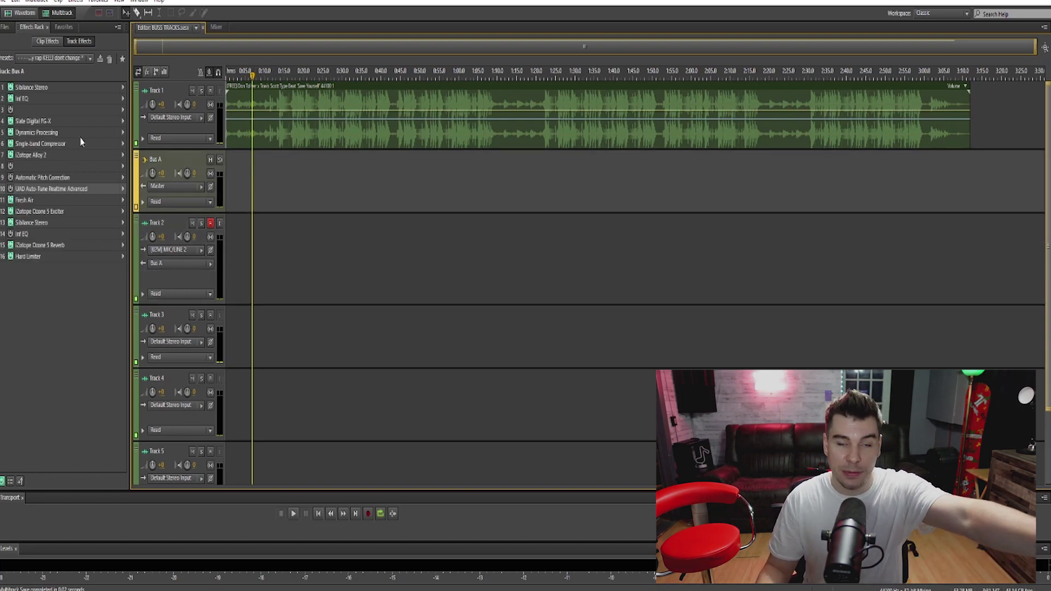
click(276, 281)
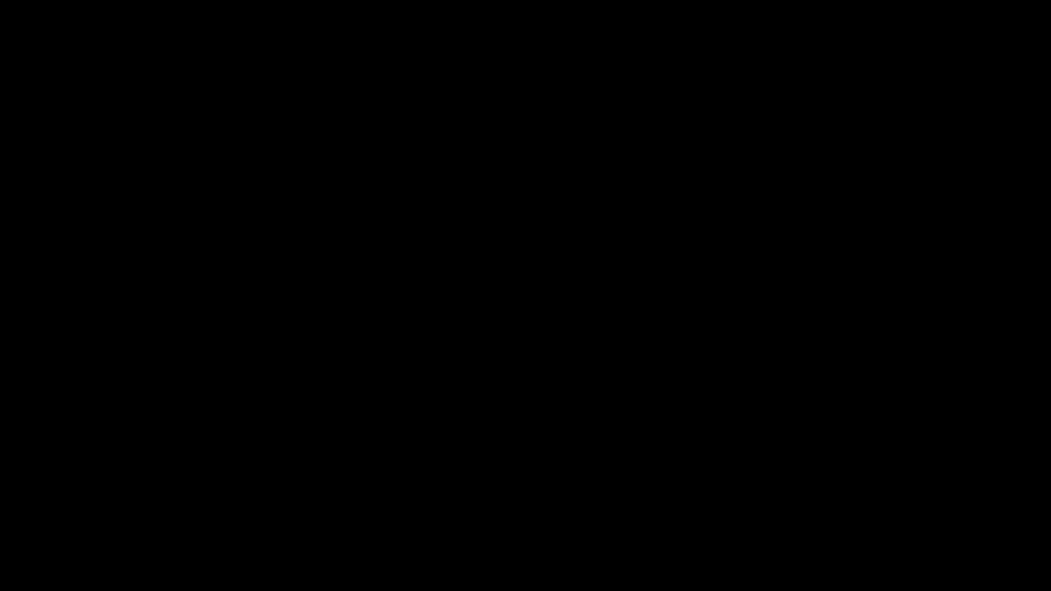